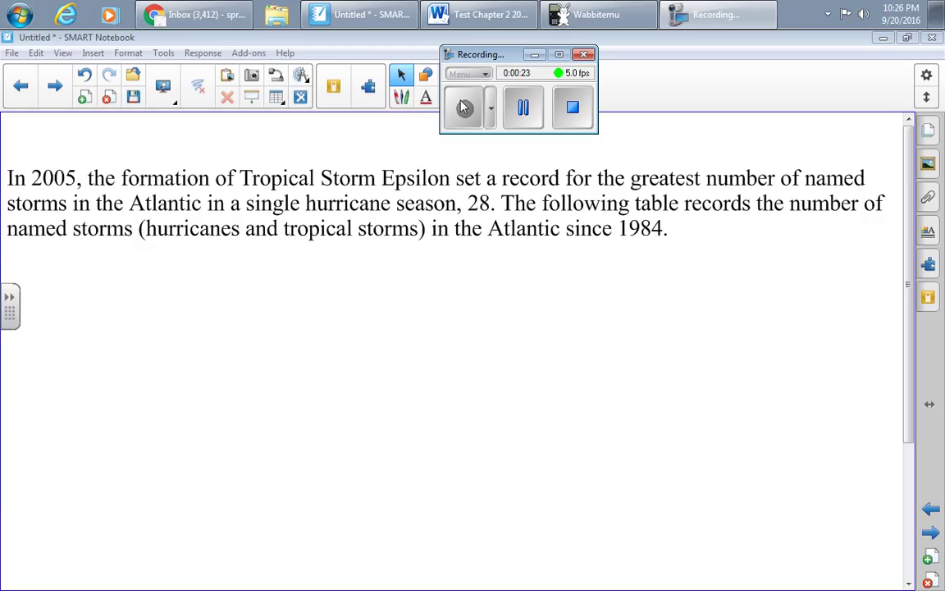
# Return to the previous Notebook page with the YEAR/NUMBER table of named storms.
pyautogui.click(28, 89)
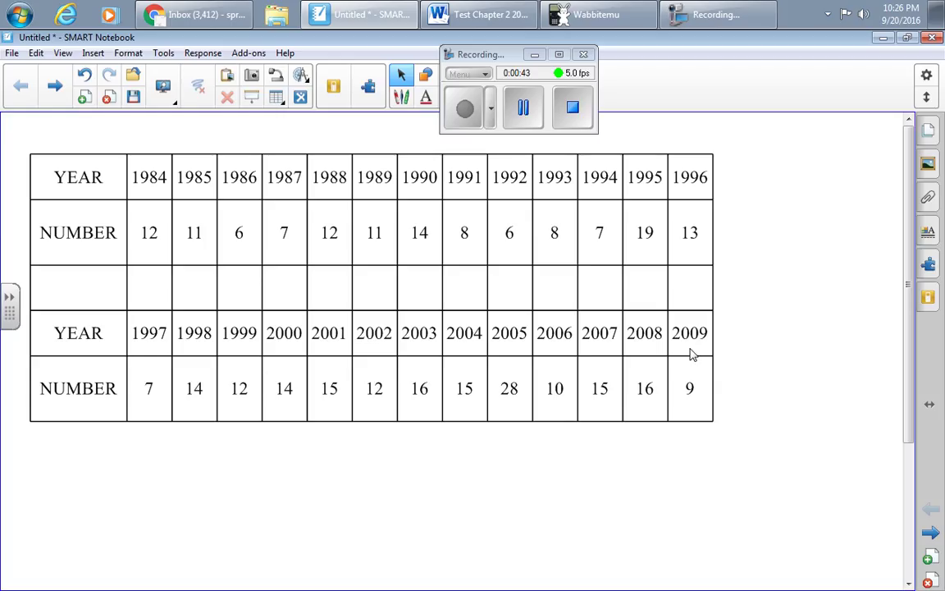
# Bring Wabbitemu forward and open STAT Edit showing the storm counts in L1, window at top left.
pyautogui.click(601, 16)
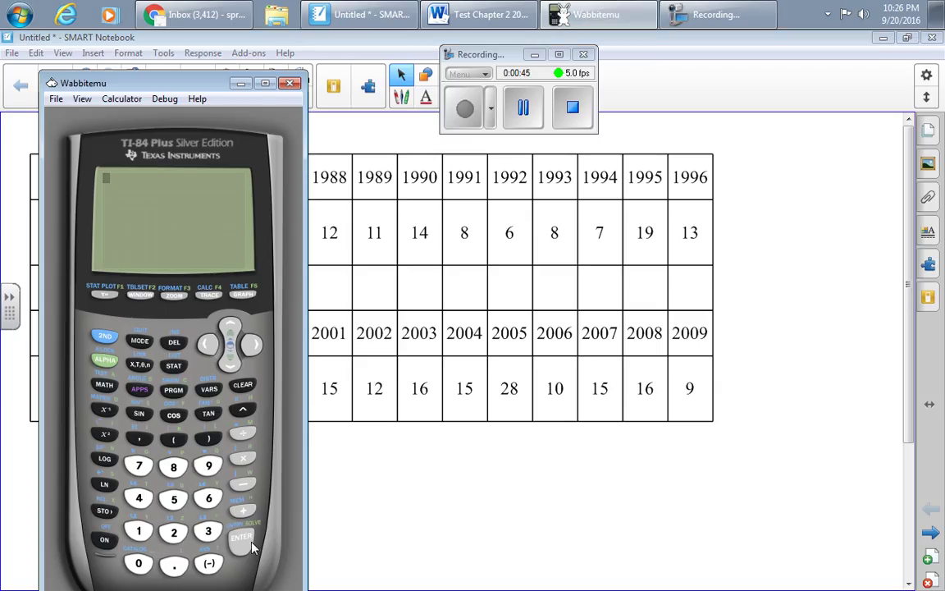
pyautogui.click(173, 365)
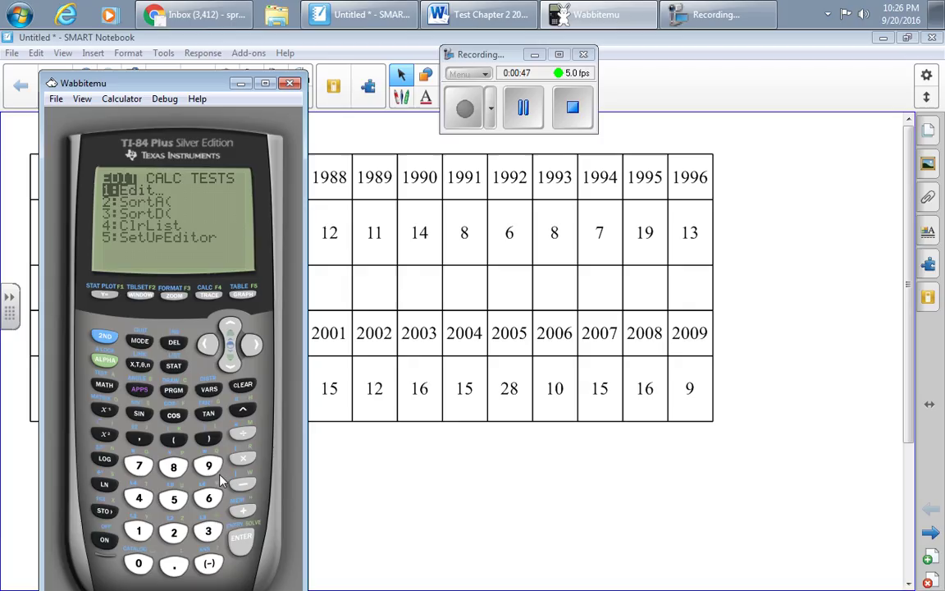
pyautogui.press('Return')
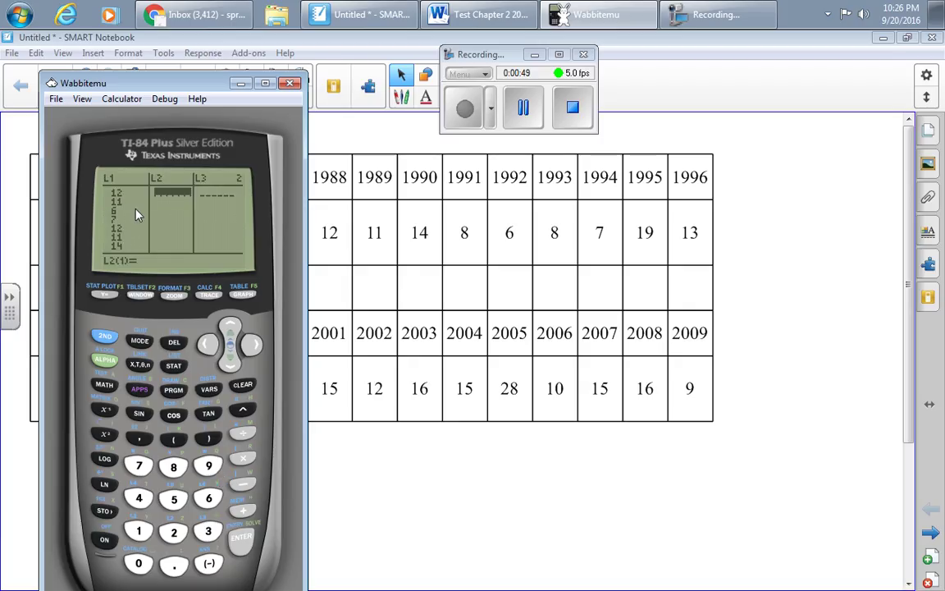
pyautogui.moveTo(144, 85); pyautogui.dragTo(614, 450)
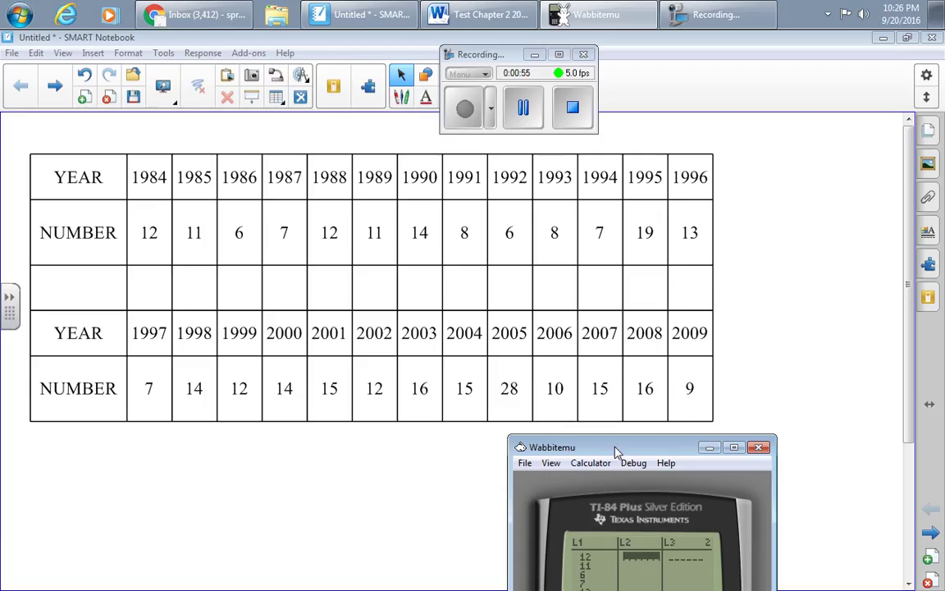
pyautogui.moveTo(616, 454); pyautogui.dragTo(270, 49)
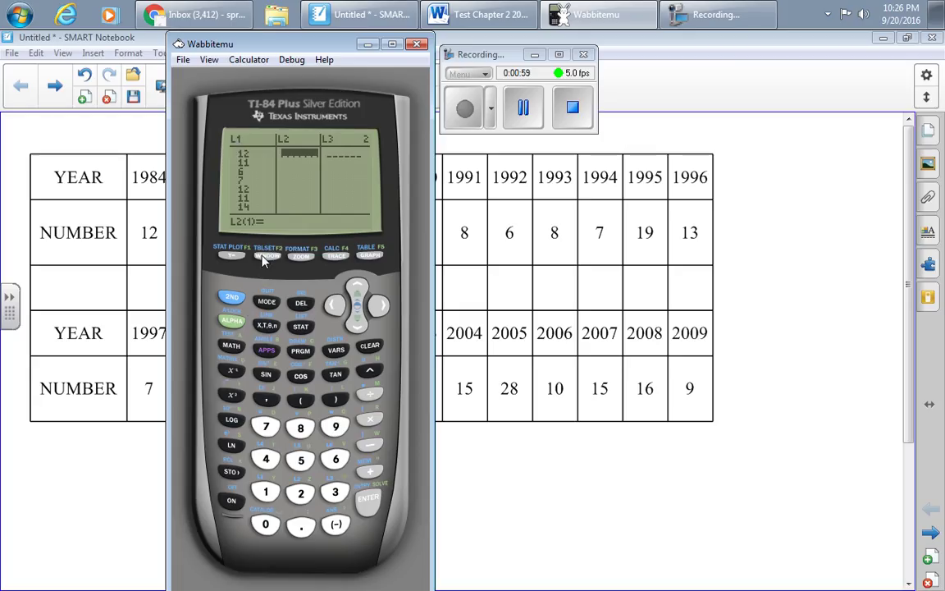
# Open STAT PLOT and turn Plot1 on.
pyautogui.click(234, 300)
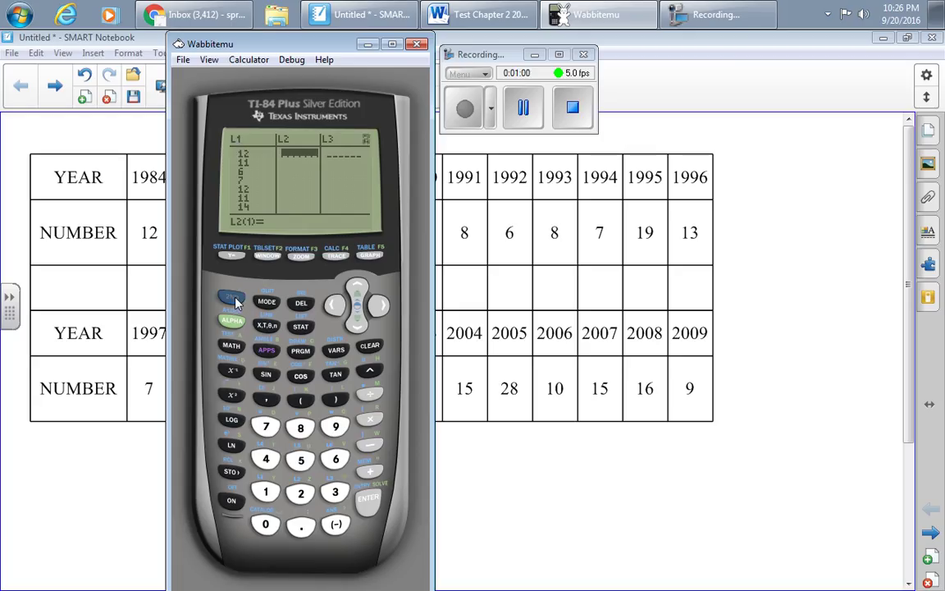
pyautogui.click(231, 256)
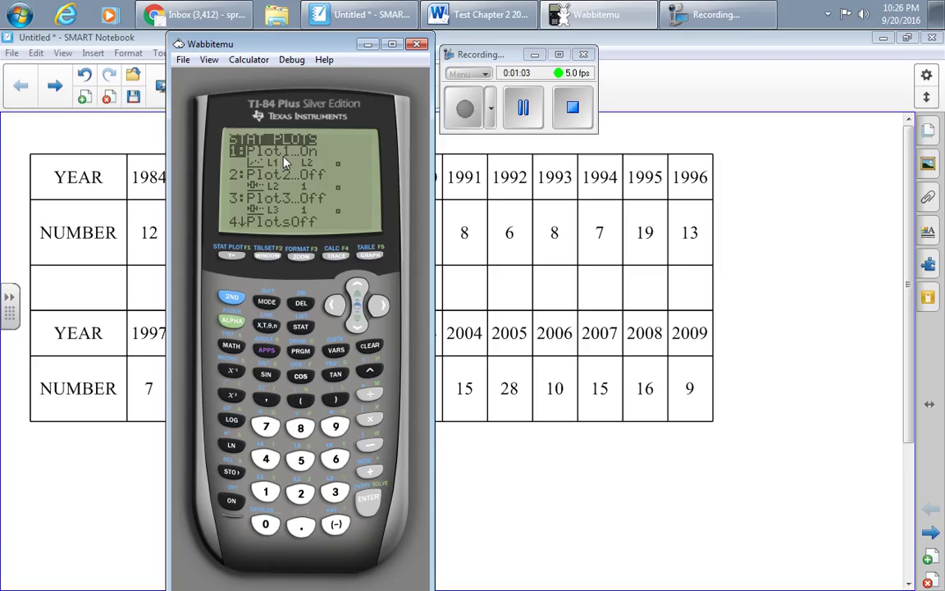
pyautogui.click(369, 502)
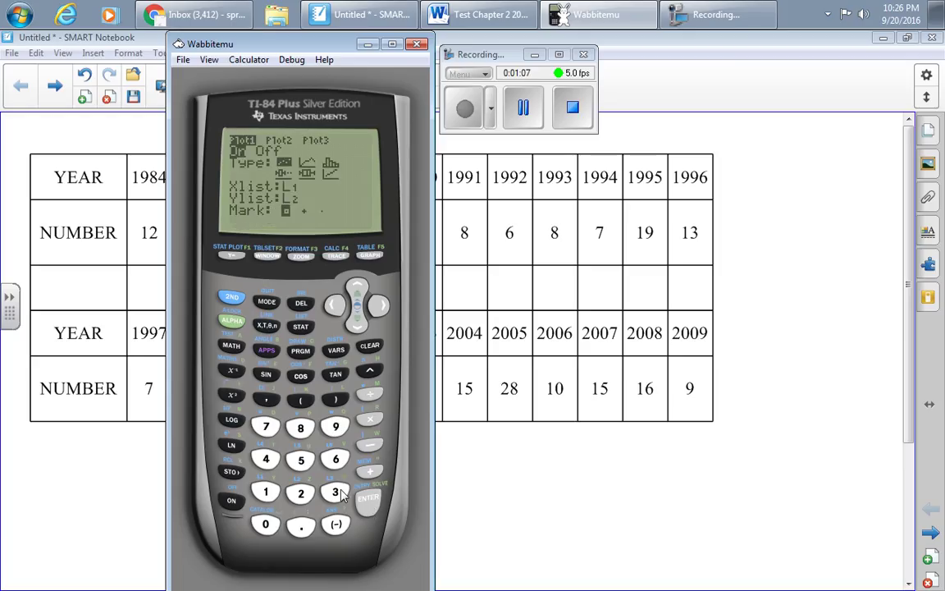
pyautogui.click(367, 498)
# Set Plot1's type to the box plot icon, keeping Xlist L1 and Freq 1.
pyautogui.click(357, 326)
pyautogui.click(379, 306)
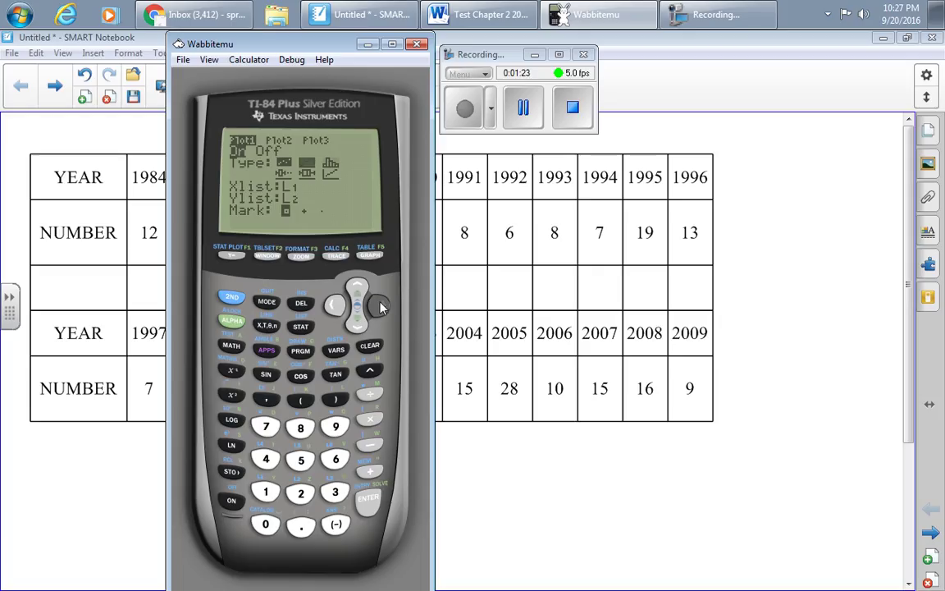
pyautogui.click(380, 306)
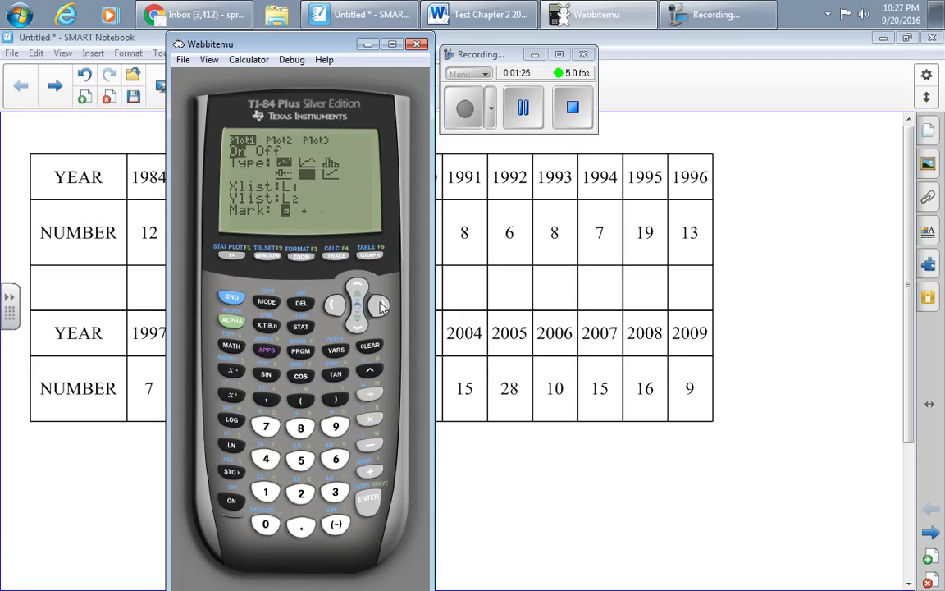
pyautogui.click(358, 325)
pyautogui.click(357, 289)
pyautogui.click(380, 306)
pyautogui.click(380, 306)
pyautogui.click(379, 306)
pyautogui.click(368, 498)
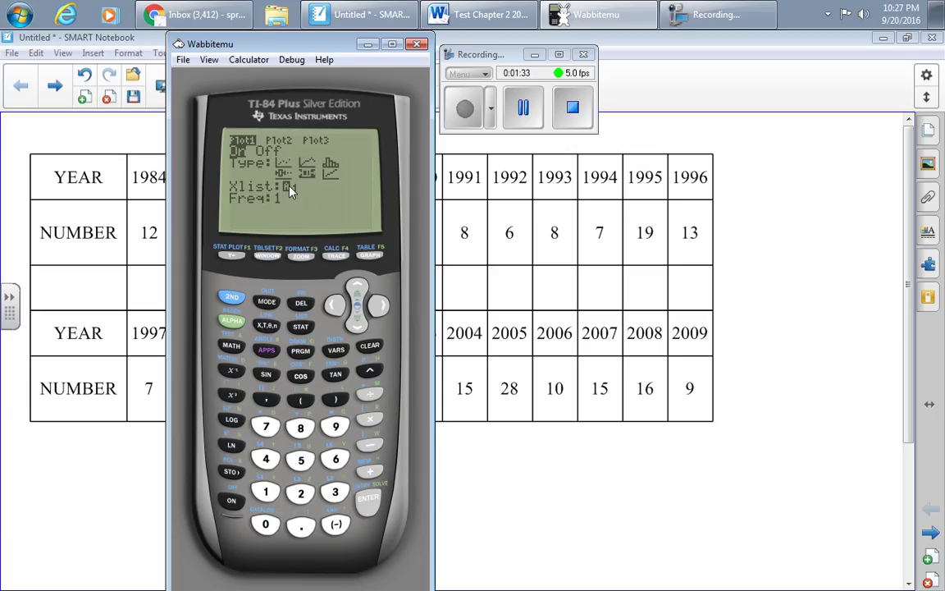
pyautogui.click(358, 285)
# Draw the L1 box plot with ZoomStat, recheck Plot1, then quit and redraw with ZoomStat.
pyautogui.click(301, 255)
pyautogui.click(336, 427)
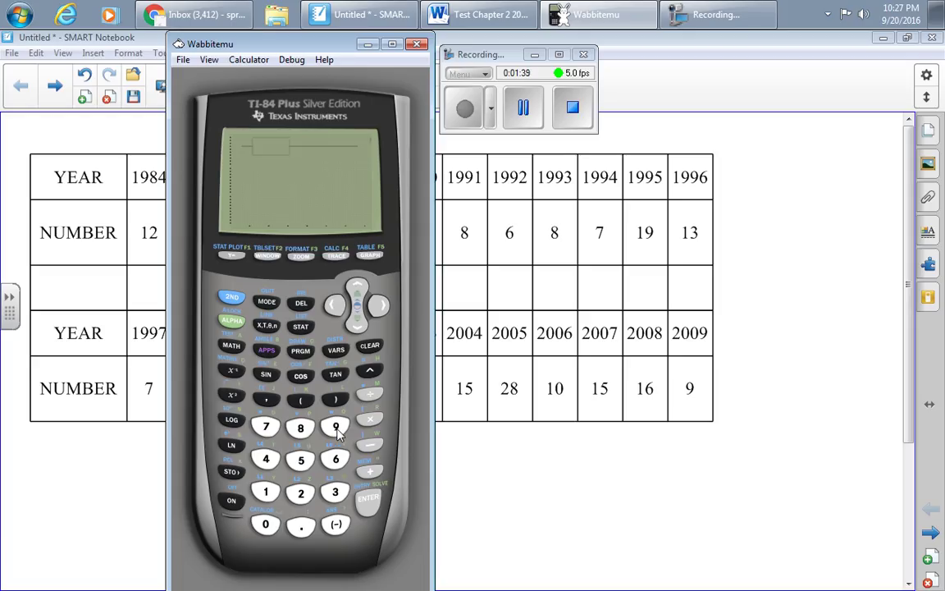
pyautogui.click(232, 300)
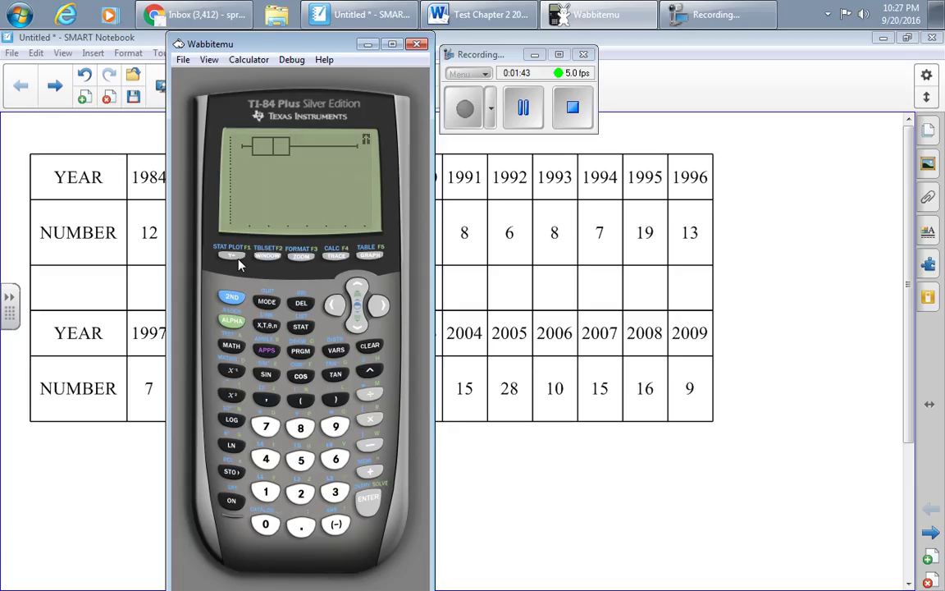
pyautogui.click(233, 257)
pyautogui.press('Return')
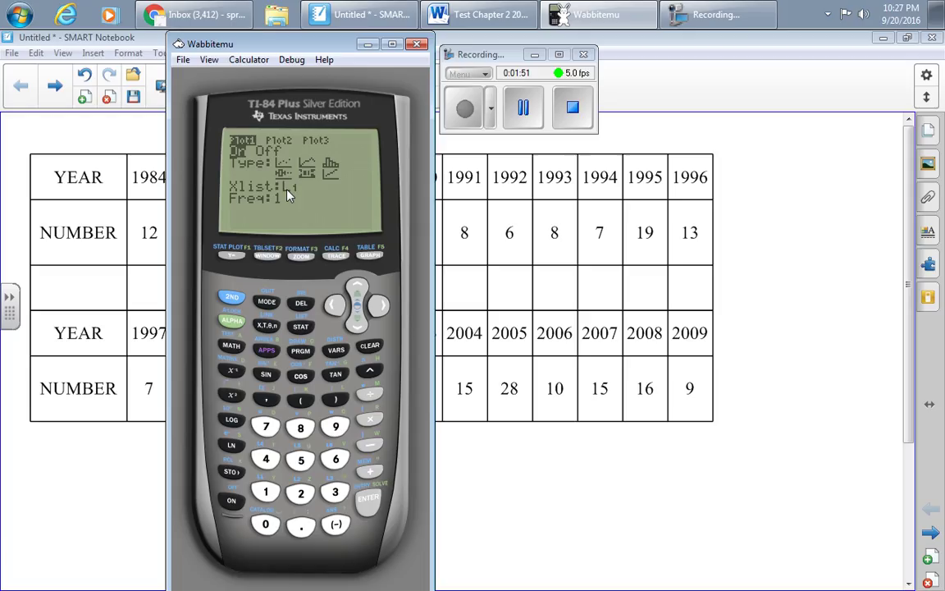
pyautogui.press('F3')
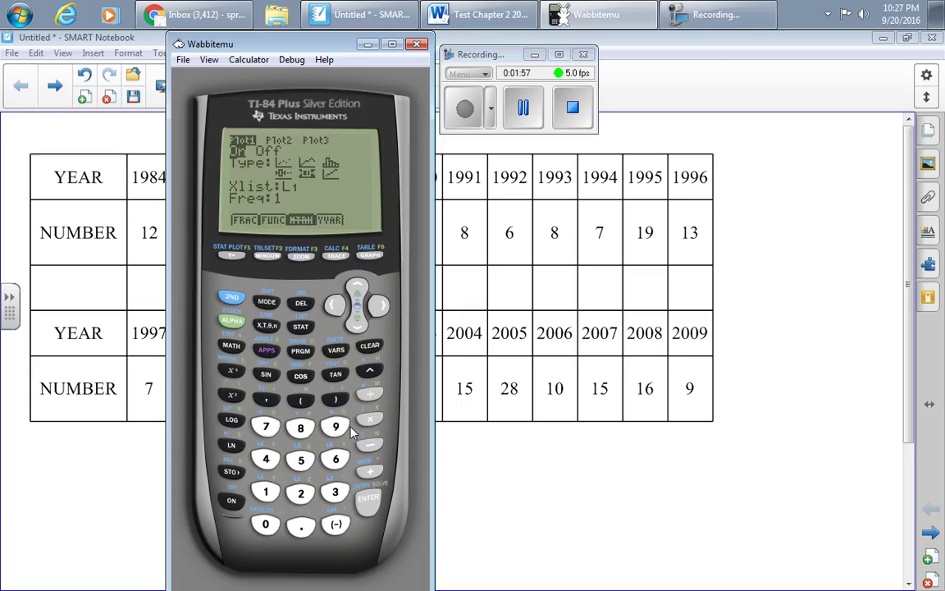
pyautogui.click(234, 298)
pyautogui.click(266, 303)
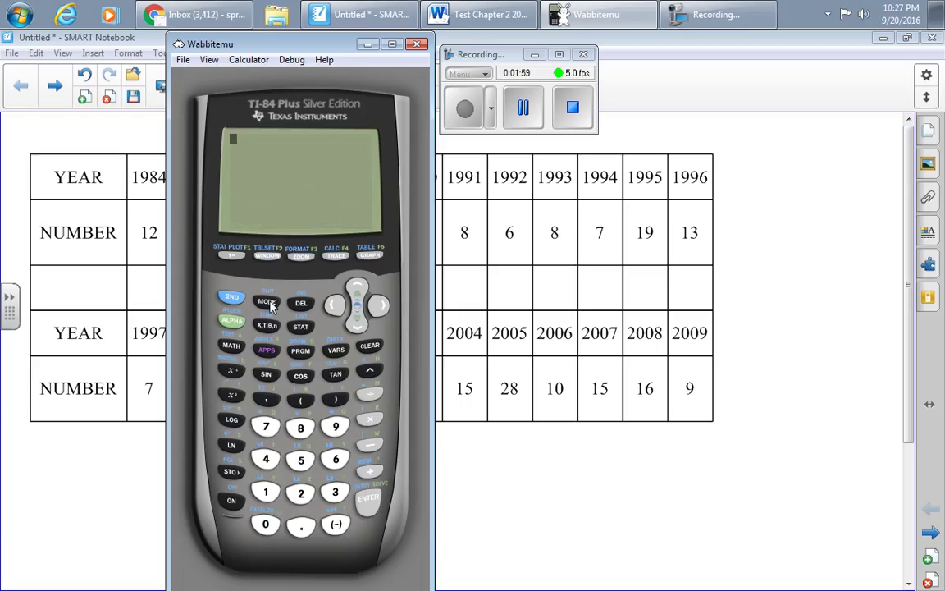
pyautogui.click(301, 256)
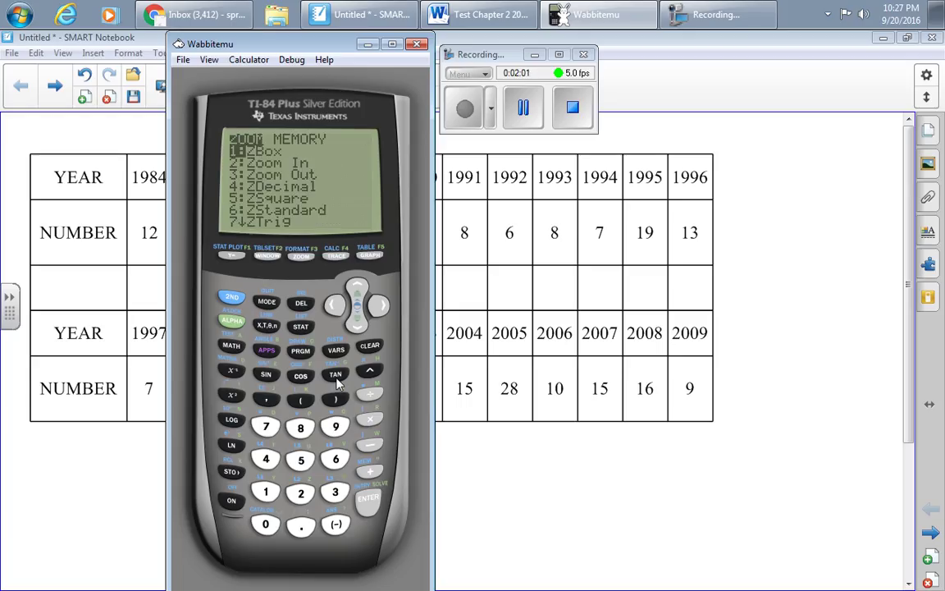
pyautogui.click(336, 426)
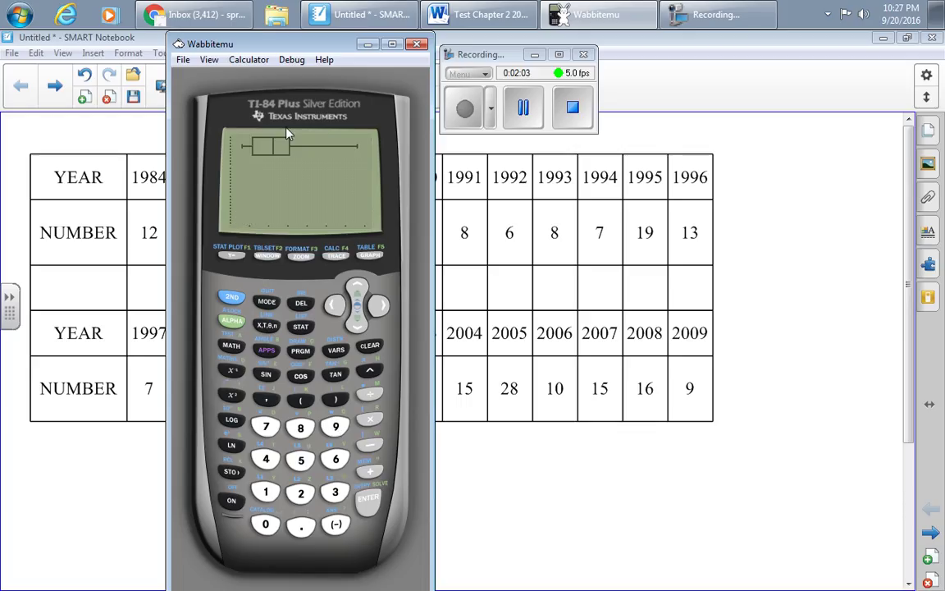
# Trace the box plot from the median 12 to the minimum 6, then through the quartiles to maximum 28.
pyautogui.click(337, 256)
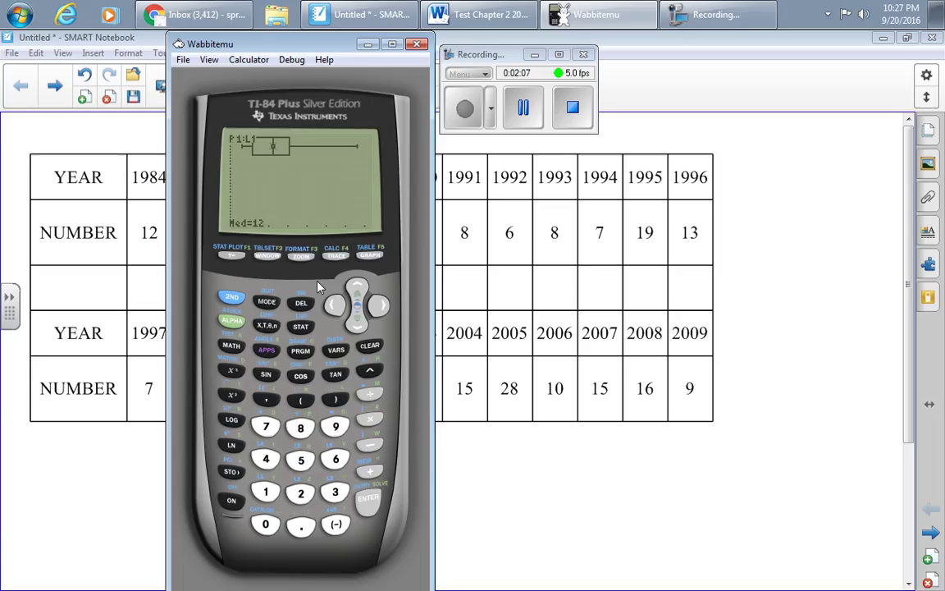
pyautogui.click(336, 306)
pyautogui.click(336, 306)
pyautogui.click(378, 307)
pyautogui.click(378, 307)
pyautogui.click(379, 307)
pyautogui.click(379, 307)
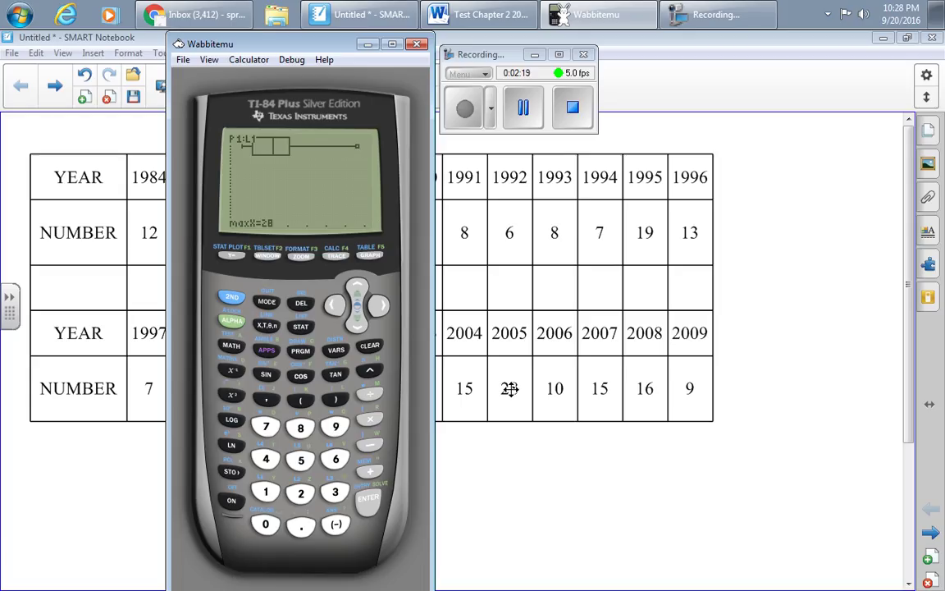
# Turn Plot2 on as a modified box plot of L1 and redraw both plots with ZoomStat.
pyautogui.click(233, 299)
pyautogui.click(233, 256)
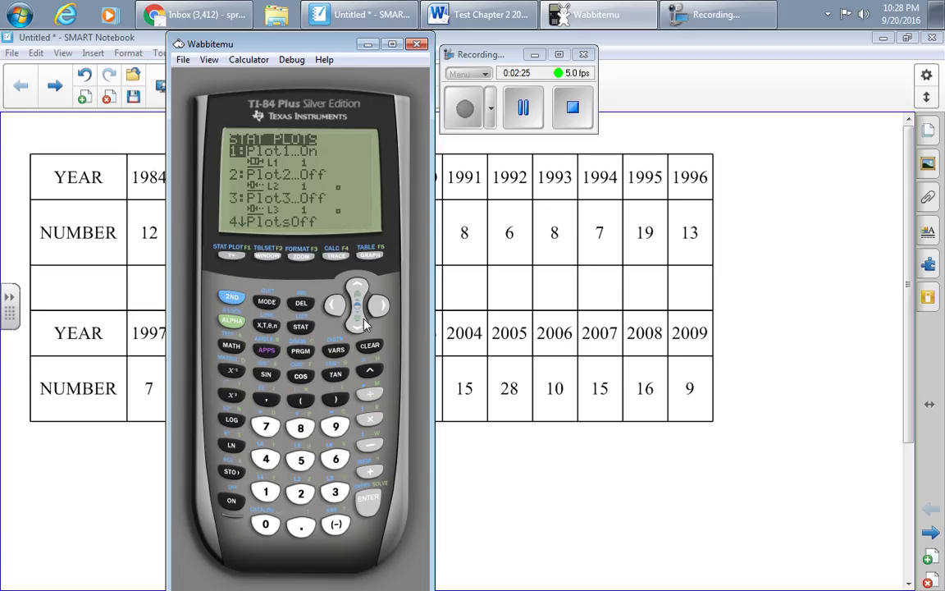
pyautogui.press('Down')
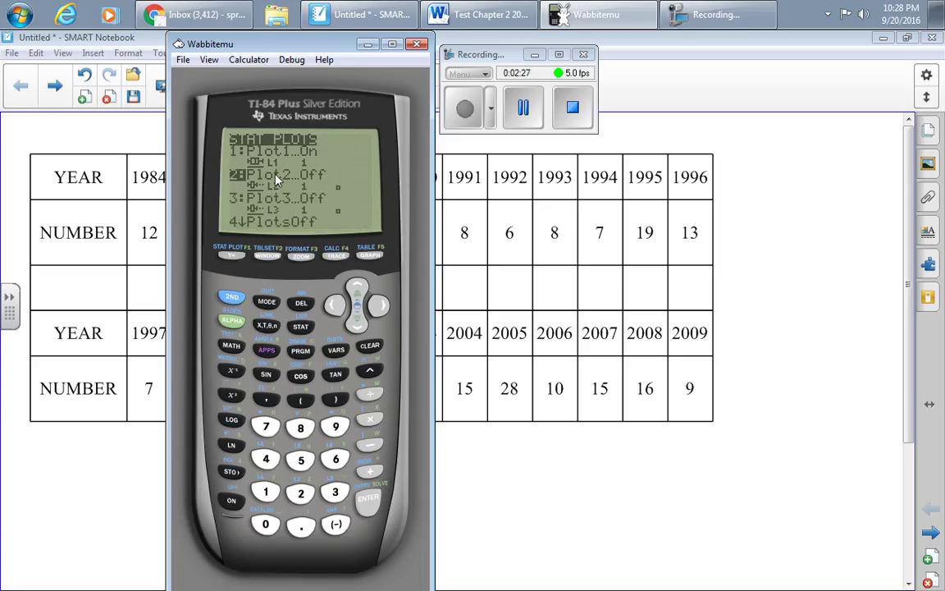
pyautogui.press('Return')
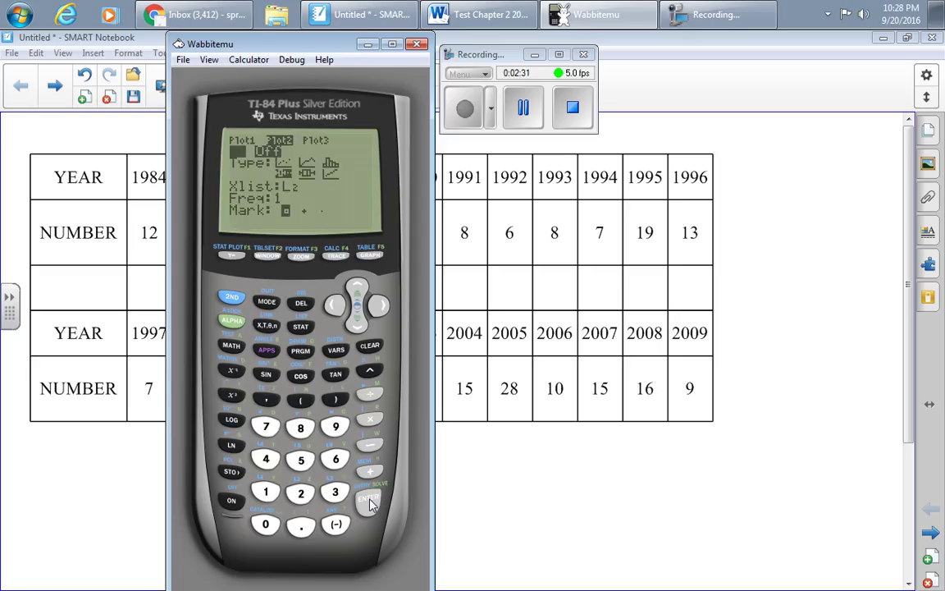
pyautogui.click(369, 502)
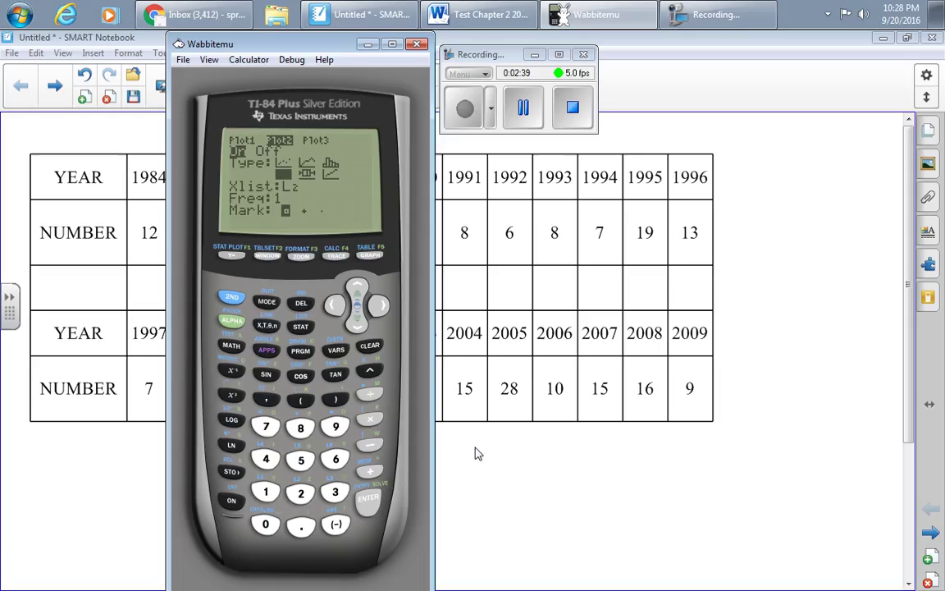
pyautogui.click(231, 296)
pyautogui.click(265, 492)
pyautogui.click(355, 325)
pyautogui.click(357, 290)
pyautogui.click(356, 290)
pyautogui.click(297, 259)
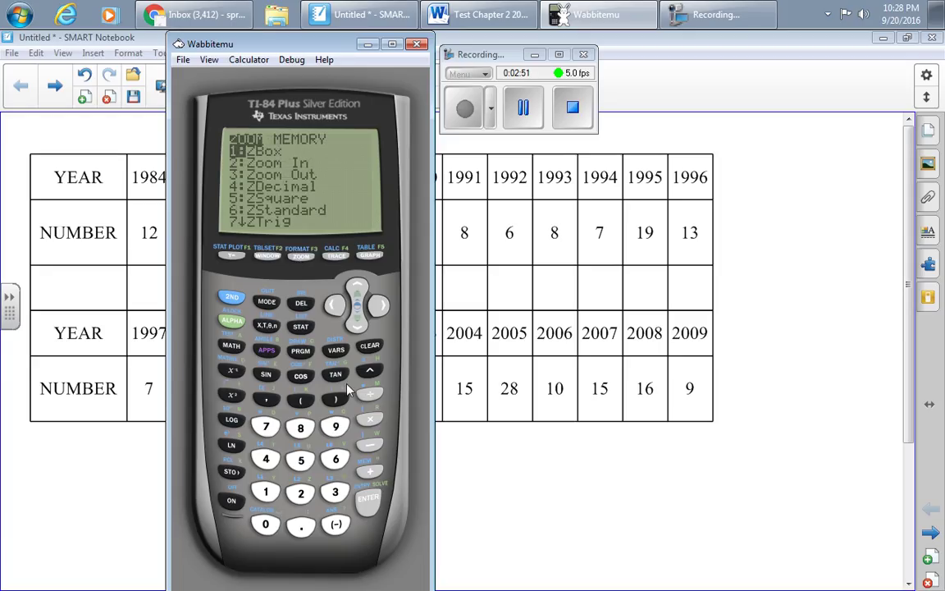
pyautogui.click(334, 432)
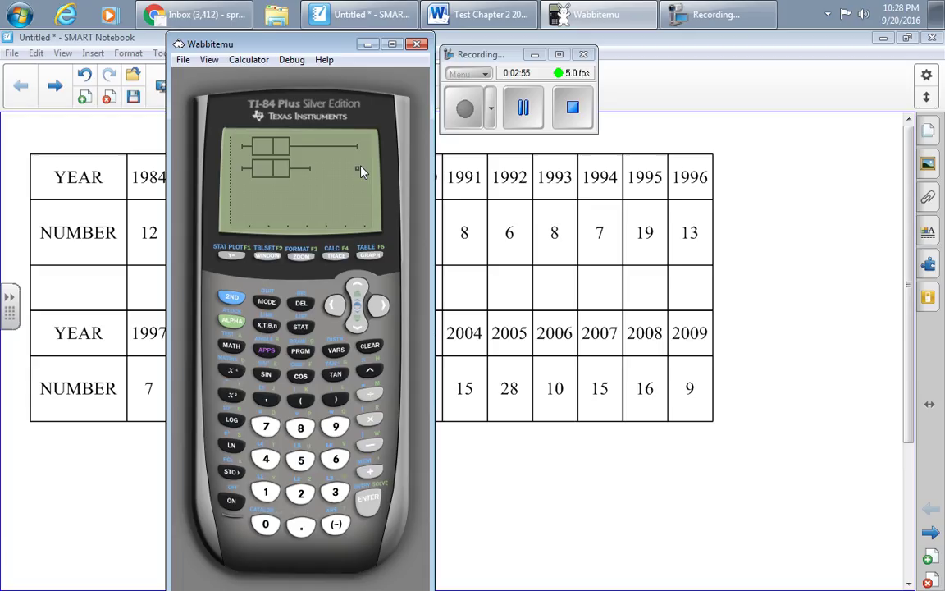
# Place the calculator graph screen on a new Notebook page, moved to the upper left and enlarged.
pyautogui.press('pagedown')
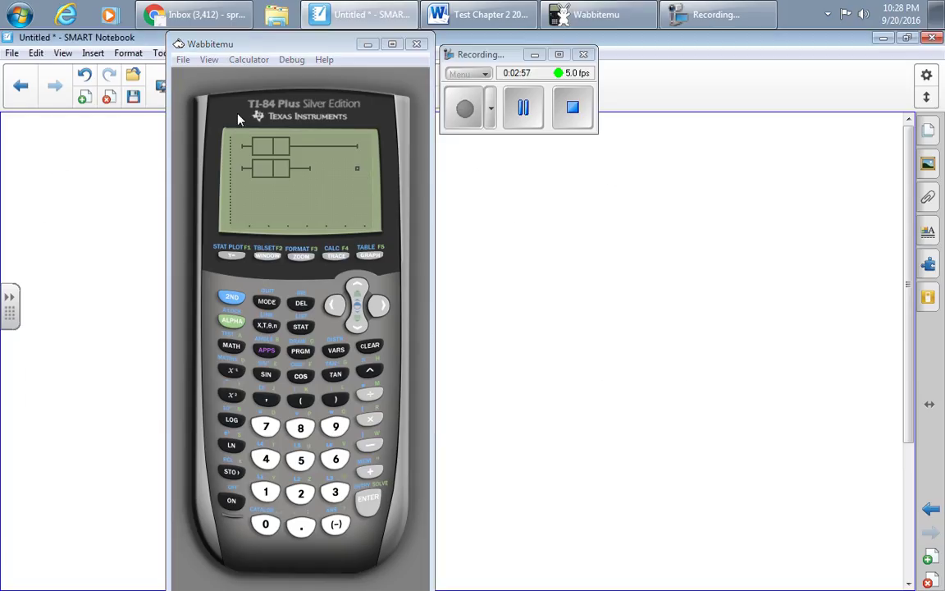
pyautogui.moveTo(291, 174); pyautogui.dragTo(493, 246)
pyautogui.click(367, 43)
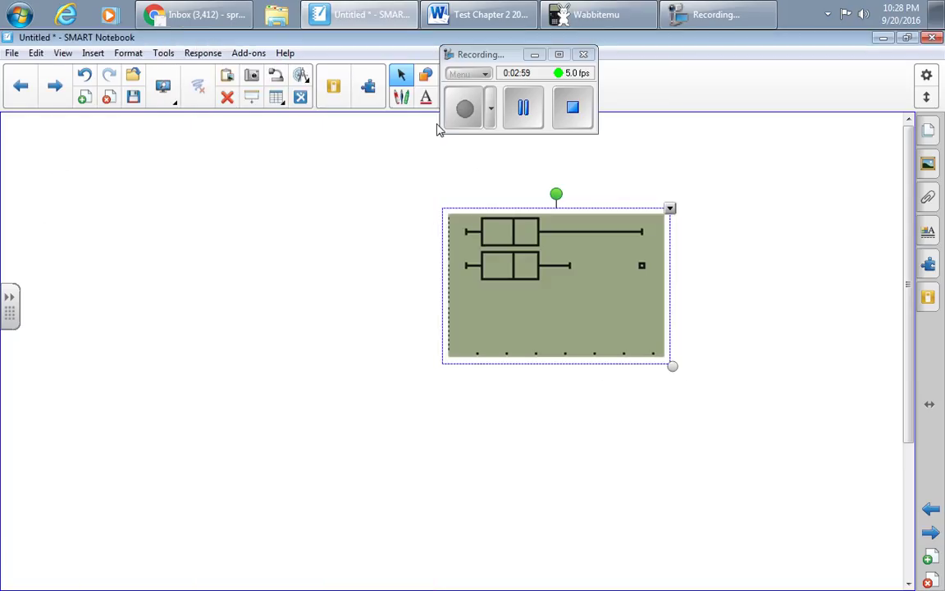
pyautogui.moveTo(544, 270); pyautogui.dragTo(198, 201)
pyautogui.moveTo(327, 296); pyautogui.dragTo(666, 525)
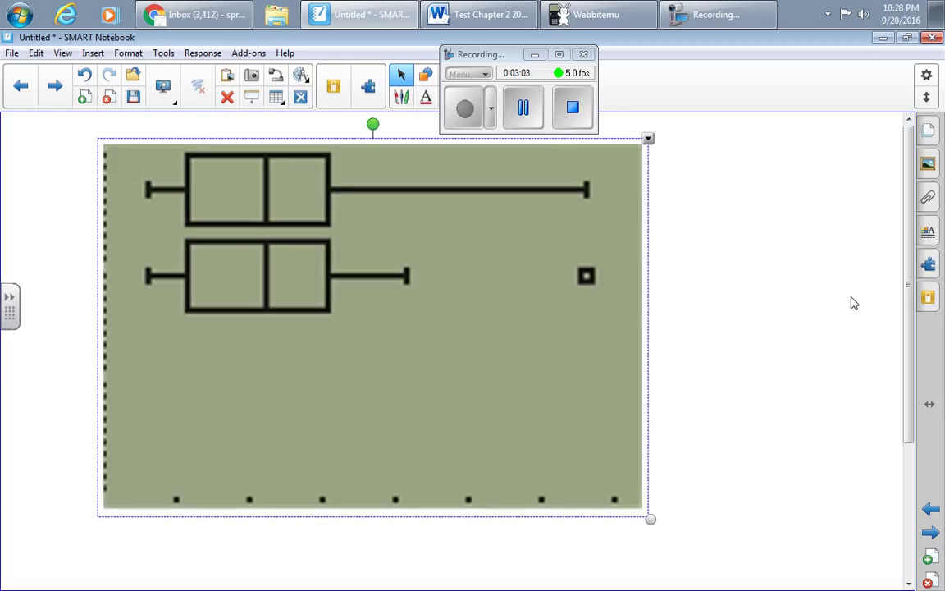
# With the red pen, draw and label vertical lines at Min and Q1.
pyautogui.press('p')
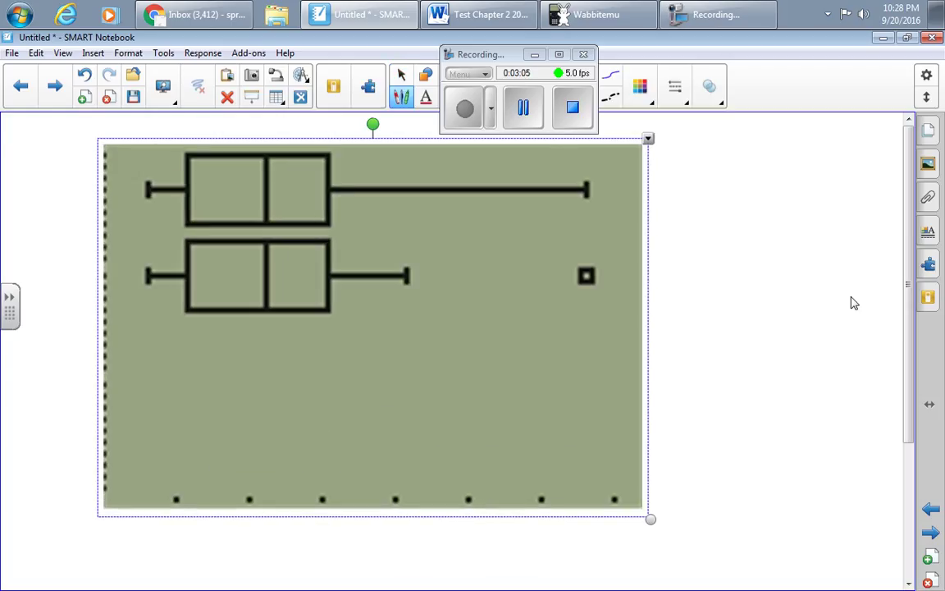
pyautogui.moveTo(148, 182); pyautogui.dragTo(149, 355)
pyautogui.moveTo(128, 413)
pyautogui.mouseDown()
pyautogui.moveTo(132, 393)
pyautogui.moveTo(146, 410)
pyautogui.moveTo(170, 403)
pyautogui.mouseUp()
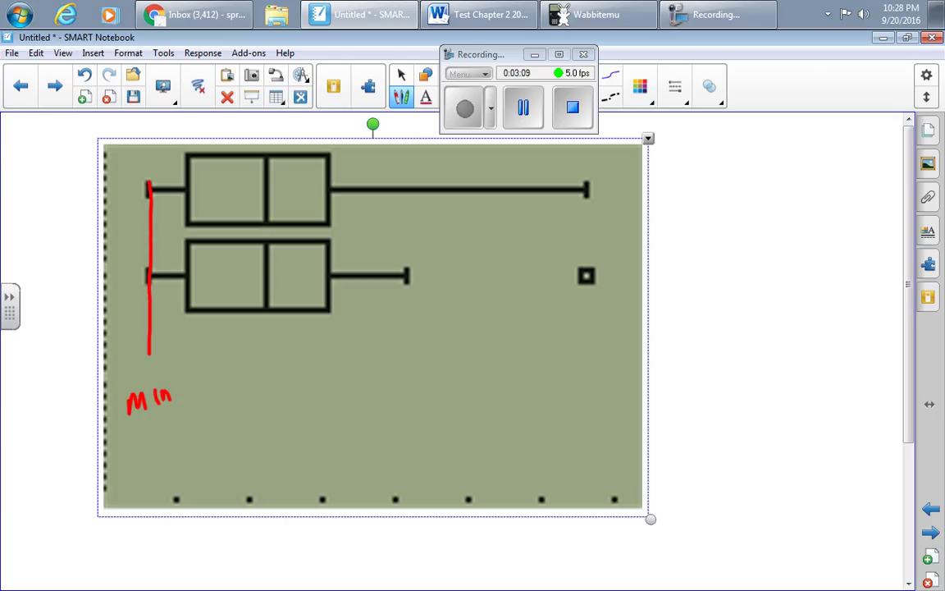
pyautogui.moveTo(192, 156); pyautogui.dragTo(193, 352)
pyautogui.moveTo(188, 369)
pyautogui.mouseDown()
pyautogui.moveTo(201, 371)
pyautogui.moveTo(204, 387)
pyautogui.mouseUp()
pyautogui.click(208, 379)
# Draw red lines labelled Q3 and Q2 Median through both boxes.
pyautogui.moveTo(327, 150); pyautogui.dragTo(328, 335)
pyautogui.moveTo(323, 364); pyautogui.dragTo(348, 397)
pyautogui.moveTo(268, 151); pyautogui.dragTo(270, 324)
pyautogui.moveTo(256, 369)
pyautogui.mouseDown()
pyautogui.moveTo(267, 394)
pyautogui.moveTo(280, 392)
pyautogui.mouseUp()
pyautogui.moveTo(251, 424)
pyautogui.mouseDown()
pyautogui.moveTo(253, 410)
pyautogui.moveTo(287, 424)
pyautogui.moveTo(297, 408)
pyautogui.mouseUp()
pyautogui.click(301, 419)
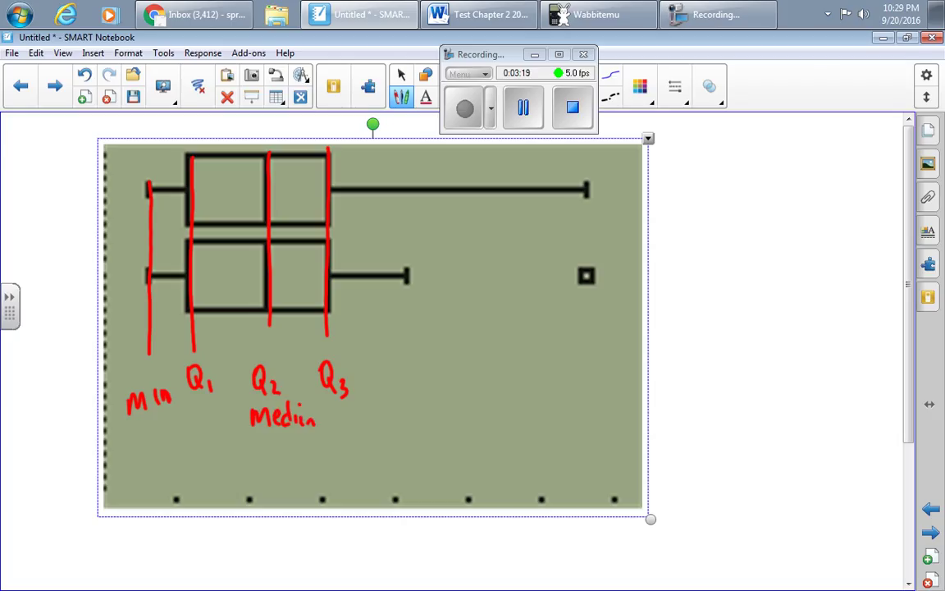
# Draw a red line labelled Max and an arrow pointing at the lower plot.
pyautogui.moveTo(587, 164); pyautogui.dragTo(596, 346)
pyautogui.moveTo(568, 411); pyautogui.dragTo(591, 408)
pyautogui.moveTo(606, 395); pyautogui.dragTo(619, 408)
pyautogui.moveTo(619, 390); pyautogui.dragTo(608, 409)
pyautogui.moveTo(655, 278)
pyautogui.mouseDown()
pyautogui.moveTo(785, 288)
pyautogui.moveTo(796, 276)
pyautogui.moveTo(812, 292)
pyautogui.mouseUp()
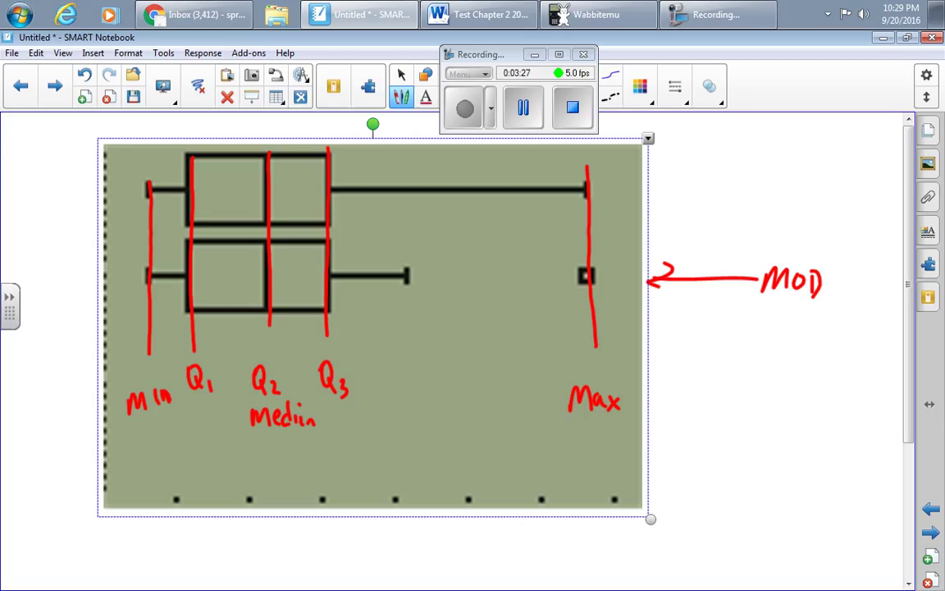
# Extend the red MOD label beside the arrow into the word Modified.
pyautogui.click(826, 288)
pyautogui.click(849, 261)
pyautogui.moveTo(846, 257)
pyautogui.mouseDown()
pyautogui.moveTo(837, 295)
pyautogui.moveTo(855, 293)
pyautogui.mouseUp()
pyautogui.moveTo(858, 289); pyautogui.dragTo(868, 301)
# In blue, draw the IQR bar from Q1 to Q3, arrows beyond each quartile, and fence brackets.
pyautogui.moveTo(187, 286)
pyautogui.mouseDown()
pyautogui.moveTo(328, 289)
pyautogui.moveTo(175, 291)
pyautogui.mouseUp()
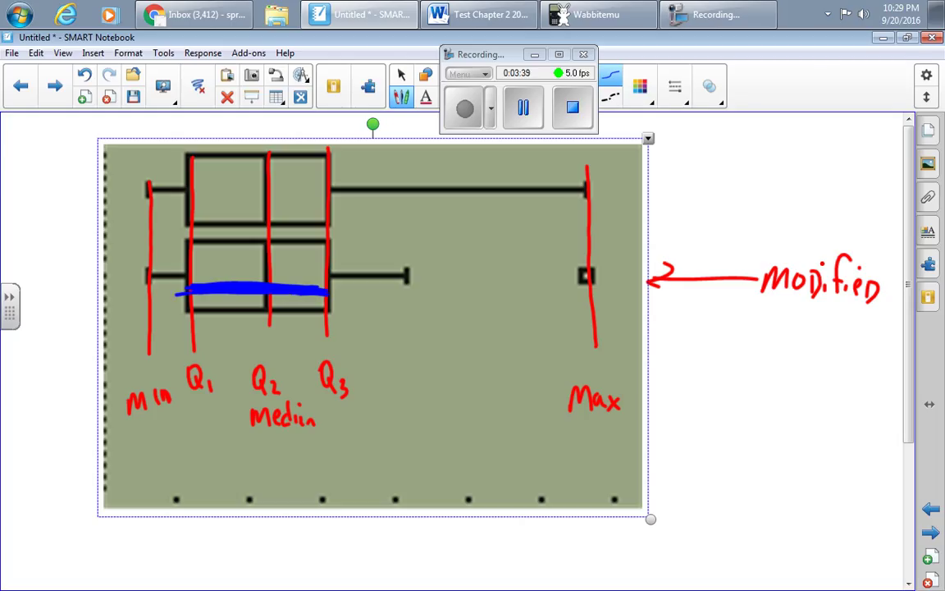
pyautogui.moveTo(319, 288); pyautogui.dragTo(328, 285)
pyautogui.moveTo(332, 305); pyautogui.dragTo(379, 304)
pyautogui.moveTo(182, 305)
pyautogui.mouseDown()
pyautogui.moveTo(147, 309)
pyautogui.moveTo(156, 315)
pyautogui.mouseUp()
pyautogui.moveTo(89, 294); pyautogui.dragTo(90, 354)
pyautogui.moveTo(479, 282); pyautogui.dragTo(480, 320)
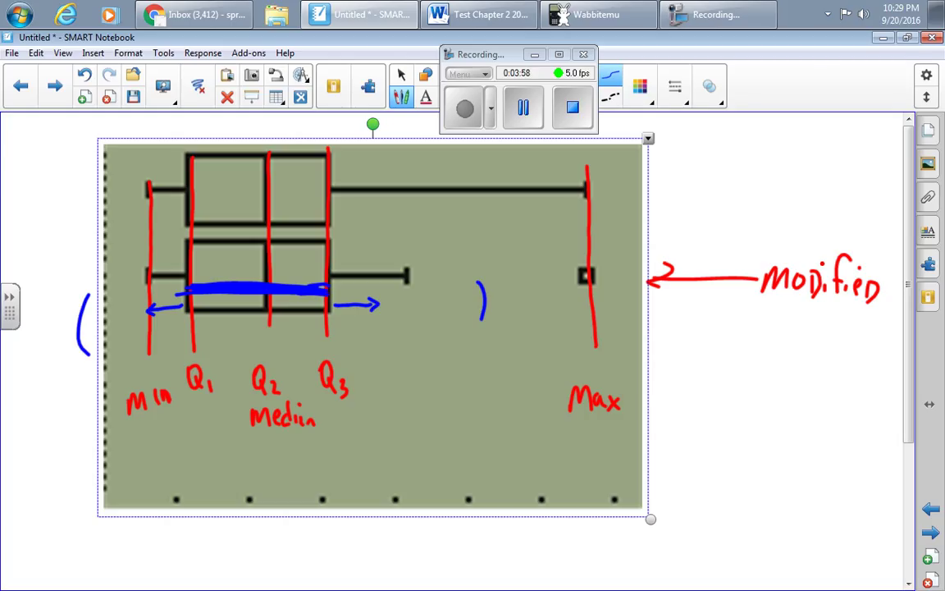
# Add a blue arrow to the outlier, the IQR label, and arrows beneath Q1, Q3 and the upper fence.
pyautogui.moveTo(560, 338)
pyautogui.mouseDown()
pyautogui.moveTo(576, 290)
pyautogui.moveTo(583, 297)
pyautogui.mouseUp()
pyautogui.moveTo(209, 236)
pyautogui.mouseDown()
pyautogui.moveTo(210, 254)
pyautogui.moveTo(237, 238)
pyautogui.moveTo(246, 253)
pyautogui.mouseUp()
pyautogui.moveTo(328, 332)
pyautogui.mouseDown()
pyautogui.moveTo(353, 350)
pyautogui.moveTo(363, 343)
pyautogui.mouseUp()
pyautogui.moveTo(195, 339)
pyautogui.mouseDown()
pyautogui.moveTo(194, 353)
pyautogui.moveTo(162, 355)
pyautogui.moveTo(171, 362)
pyautogui.mouseUp()
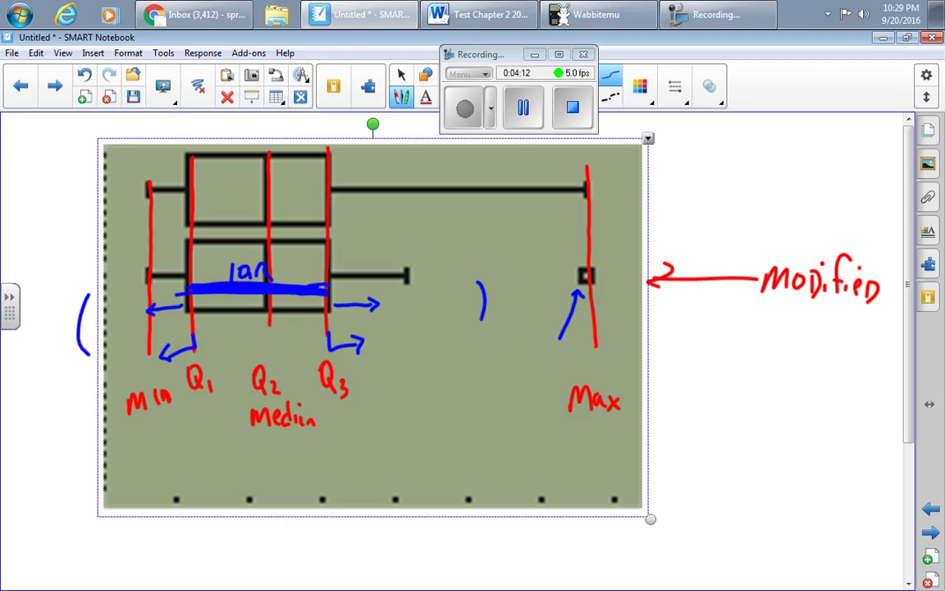
pyautogui.moveTo(480, 385)
pyautogui.mouseDown()
pyautogui.moveTo(480, 341)
pyautogui.moveTo(487, 352)
pyautogui.mouseUp()
pyautogui.moveTo(461, 412); pyautogui.dragTo(449, 447)
# Write the label 'fence' beneath the upper fence arrow.
pyautogui.click(461, 432)
pyautogui.moveTo(445, 425); pyautogui.dragTo(469, 435)
pyautogui.moveTo(472, 422); pyautogui.dragTo(484, 436)
pyautogui.moveTo(491, 429); pyautogui.dragTo(498, 433)
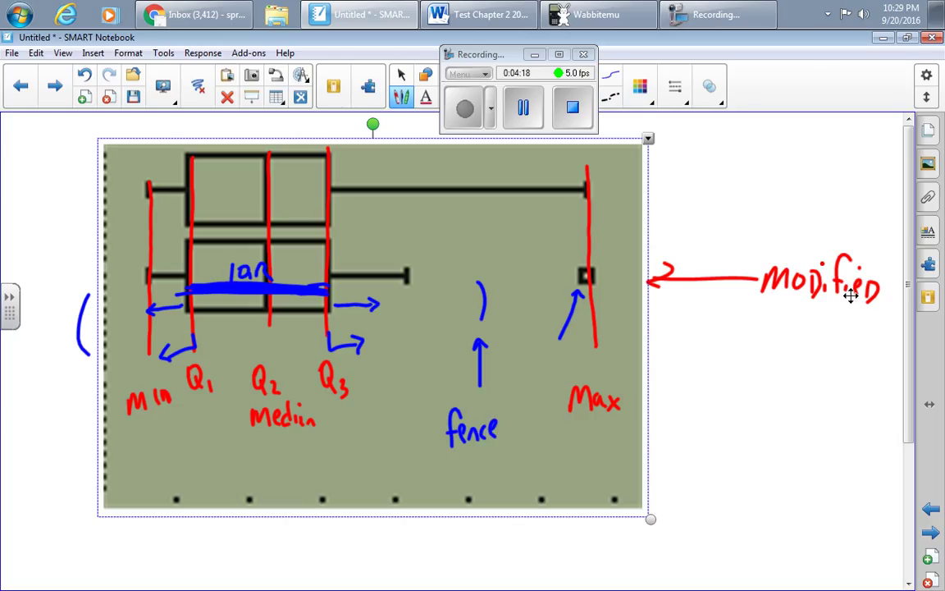
# Draw a green upward arrow from the lower plot's whisker end and write 'biggest point' under it.
pyautogui.moveTo(409, 295); pyautogui.dragTo(401, 447)
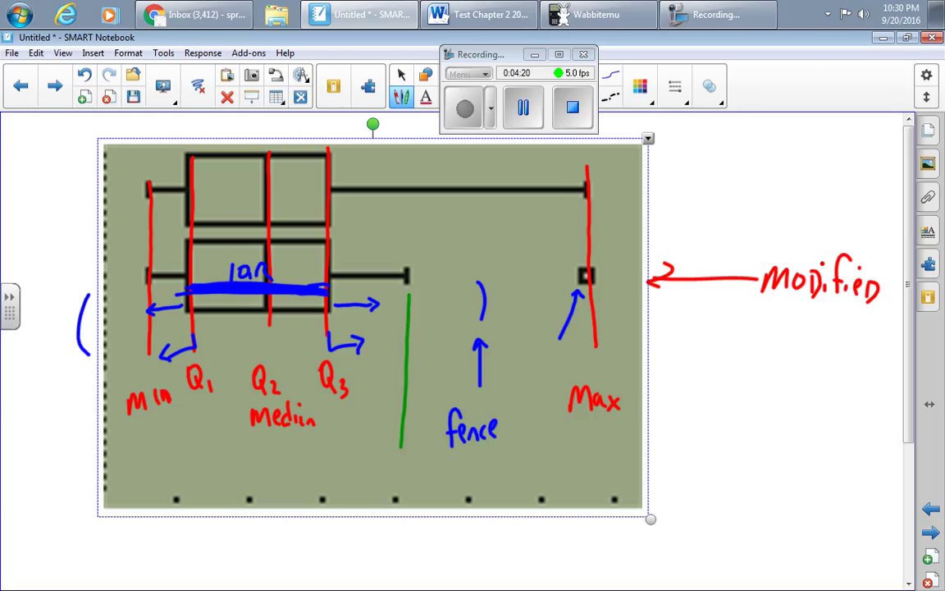
pyautogui.moveTo(400, 304); pyautogui.dragTo(416, 303)
pyautogui.moveTo(341, 461)
pyautogui.mouseDown()
pyautogui.moveTo(362, 492)
pyautogui.moveTo(397, 480)
pyautogui.moveTo(433, 492)
pyautogui.moveTo(474, 463)
pyautogui.moveTo(479, 473)
pyautogui.mouseUp()
pyautogui.click(369, 450)
pyautogui.moveTo(344, 509); pyautogui.dragTo(346, 545)
# Finish the green label with 'that isn't an outlier' and trace over the whisker end.
pyautogui.moveTo(334, 519)
pyautogui.mouseDown()
pyautogui.moveTo(354, 518)
pyautogui.moveTo(372, 541)
pyautogui.mouseUp()
pyautogui.moveTo(364, 520)
pyautogui.mouseDown()
pyautogui.moveTo(382, 518)
pyautogui.moveTo(402, 540)
pyautogui.mouseUp()
pyautogui.click(402, 515)
pyautogui.moveTo(417, 525)
pyautogui.mouseDown()
pyautogui.moveTo(410, 540)
pyautogui.moveTo(435, 539)
pyautogui.moveTo(438, 525)
pyautogui.mouseUp()
pyautogui.moveTo(446, 512)
pyautogui.mouseDown()
pyautogui.moveTo(447, 541)
pyautogui.moveTo(500, 540)
pyautogui.mouseUp()
pyautogui.moveTo(514, 529); pyautogui.dragTo(541, 540)
pyautogui.moveTo(534, 530); pyautogui.dragTo(557, 541)
pyautogui.moveTo(561, 533); pyautogui.dragTo(562, 541)
pyautogui.moveTo(565, 535); pyautogui.dragTo(571, 541)
pyautogui.moveTo(408, 263); pyautogui.dragTo(408, 284)
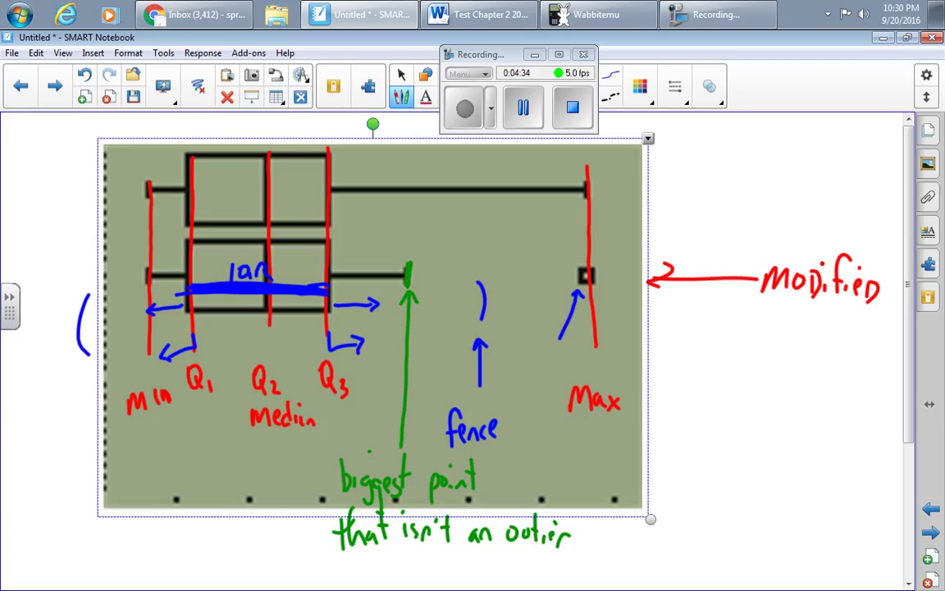